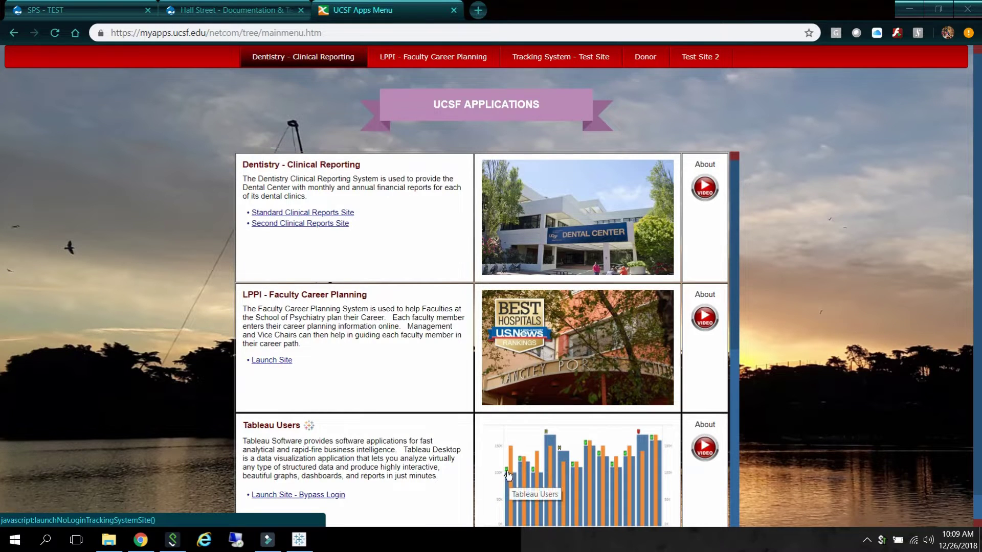
- Open the Funds Research dashboard from the Tableau Users site and review its charts and tables
{"action": "left_click", "coordinate": [508, 472]}
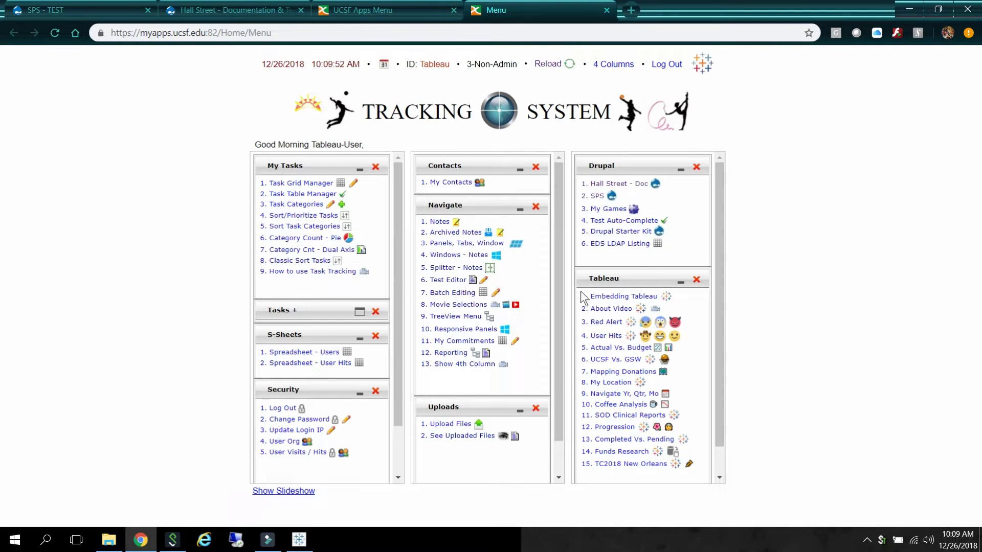
{"action": "left_click", "coordinate": [606, 452]}
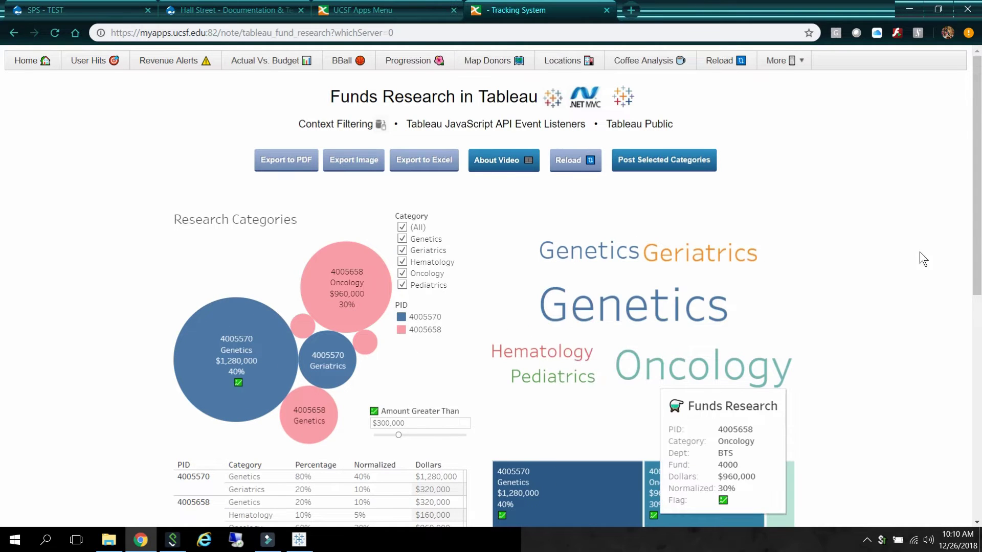
{"action": "left_click_drag", "start_coordinate": [978, 221], "coordinate": [979, 342]}
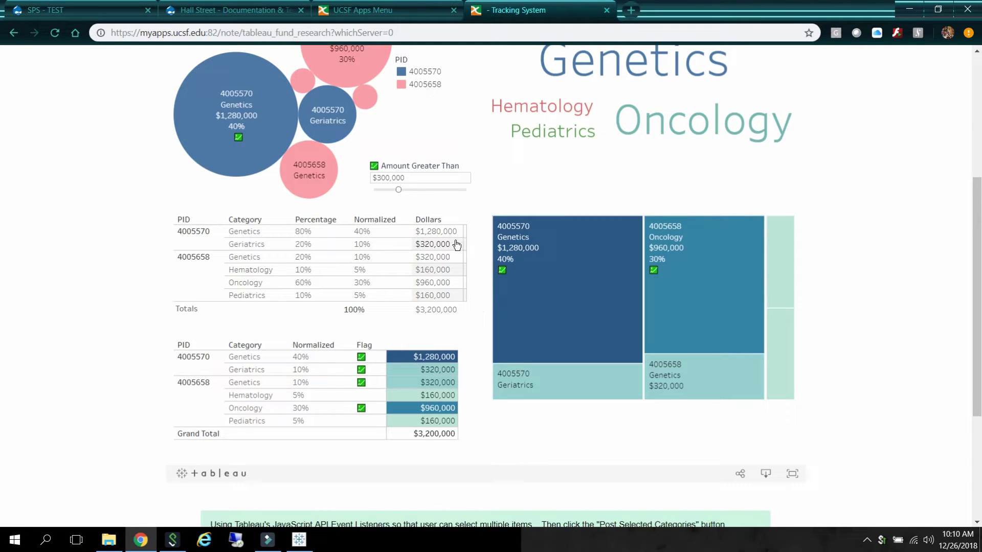
{"action": "mouse_move", "coordinate": [462, 246]}
{"action": "left_click_drag", "start_coordinate": [977, 210], "coordinate": [977, 81]}
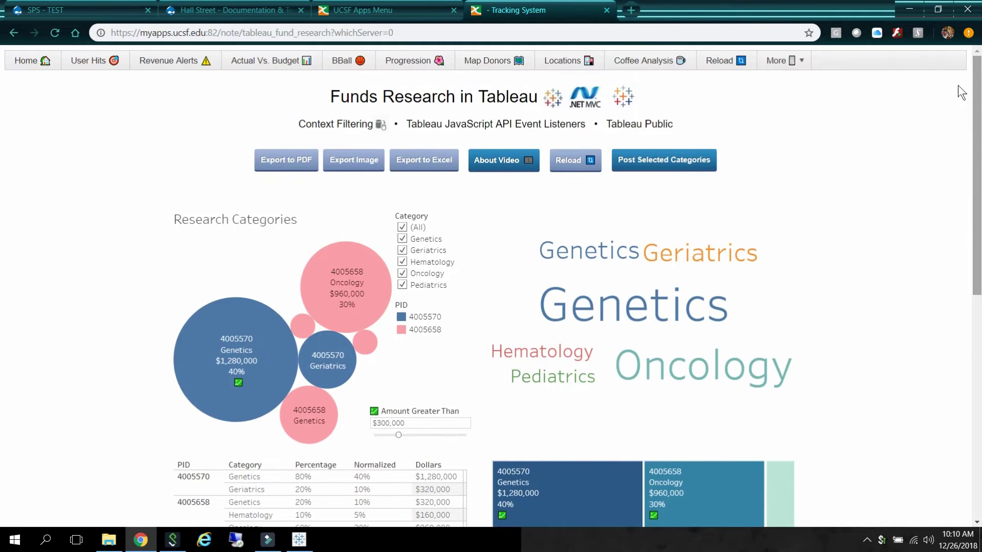
- Exclude Genetics and Oncology from the Category filter and review the normalized percentages in the tables and tree map
{"action": "left_click", "coordinate": [402, 238]}
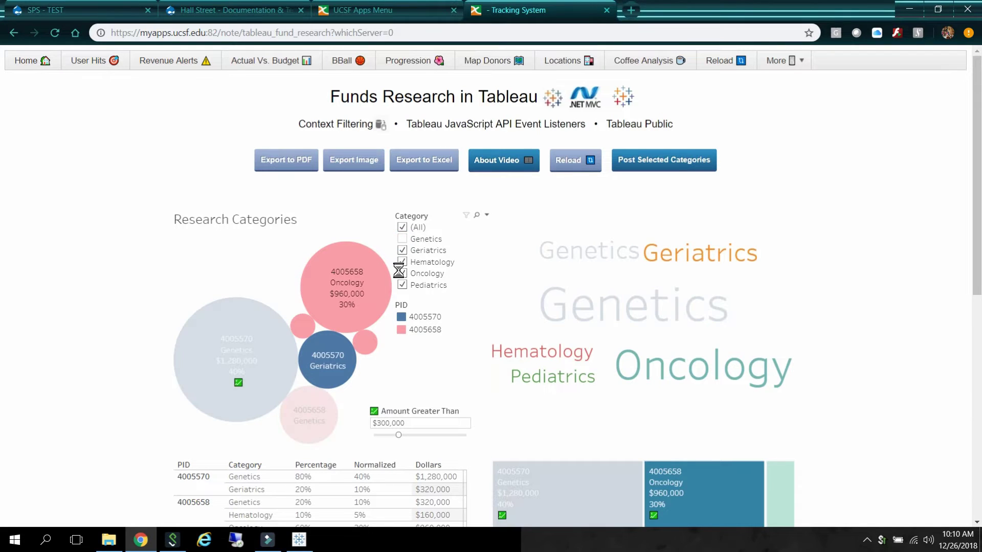
{"action": "left_click", "coordinate": [401, 273]}
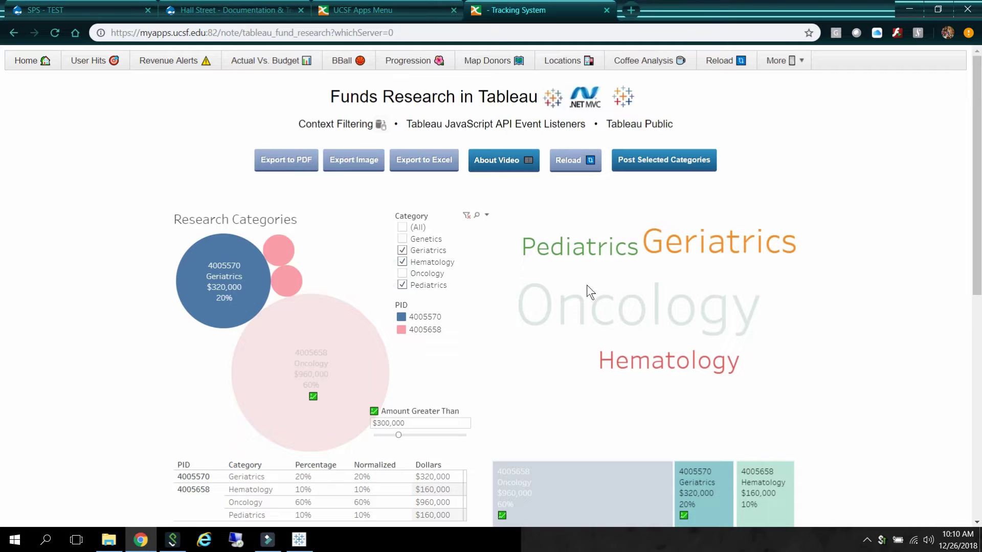
{"action": "scroll", "coordinate": [969, 210], "scroll_direction": "down", "scroll_amount": 1}
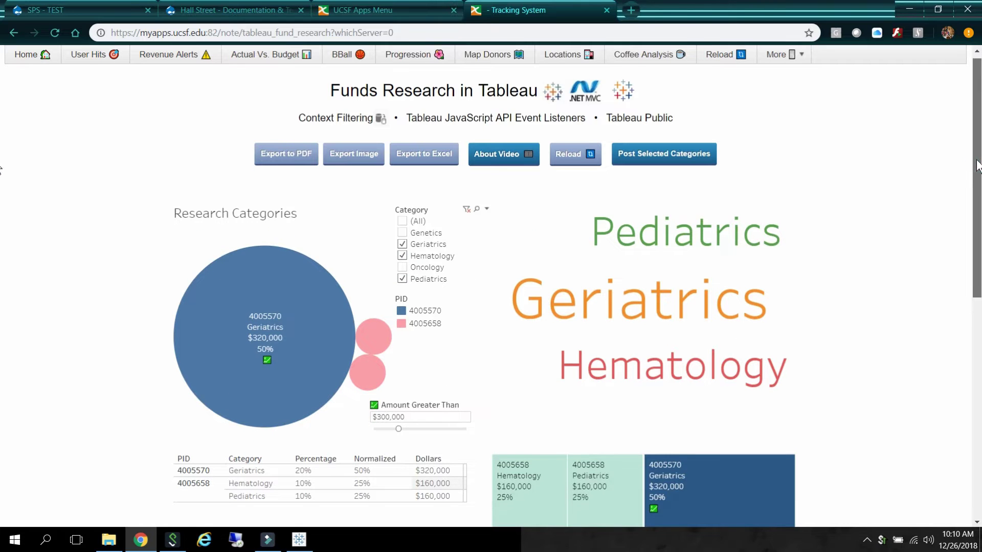
{"action": "scroll", "coordinate": [969, 209], "scroll_direction": "down", "scroll_amount": 4}
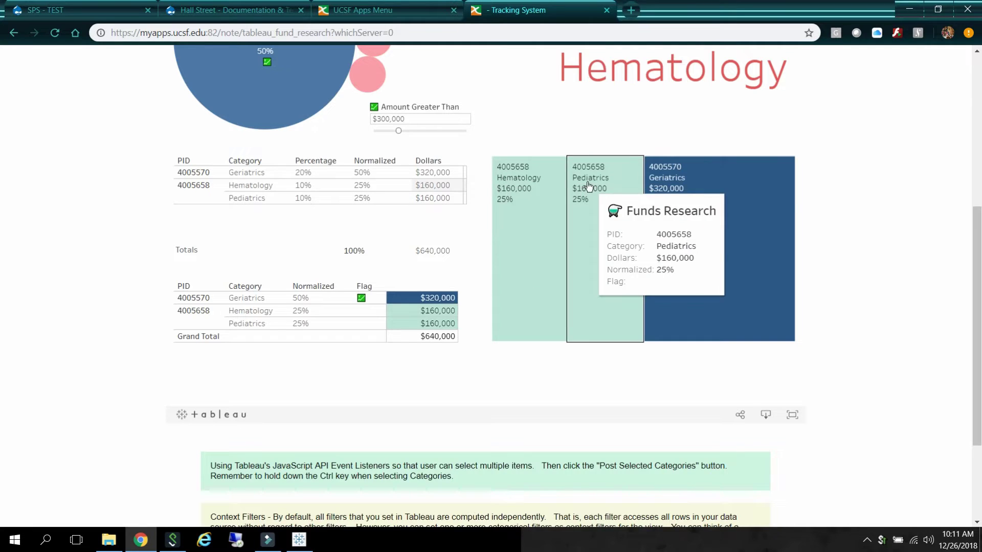
{"action": "scroll", "coordinate": [638, 196], "scroll_direction": "up", "scroll_amount": 6}
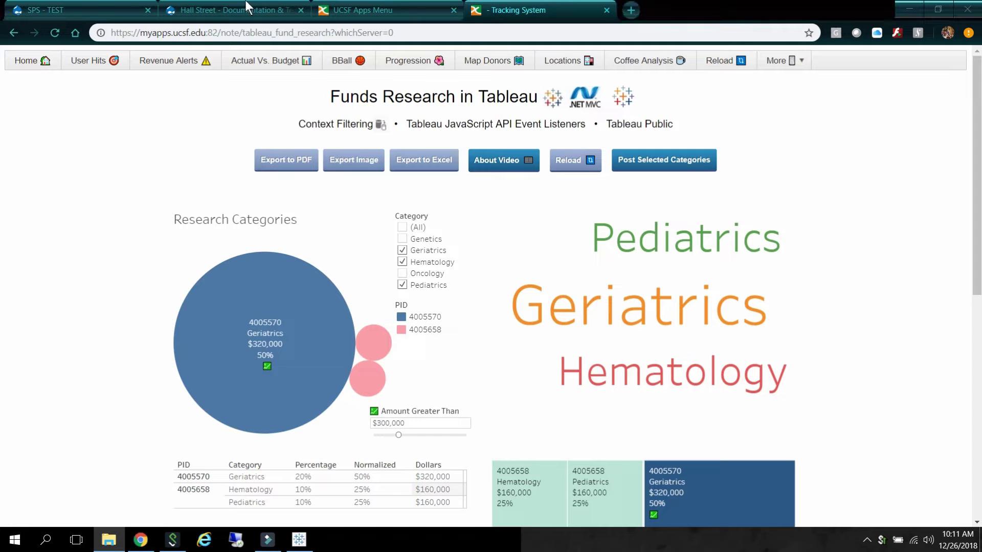
- Switch to the funds_research workbook in Tableau Desktop and remove the highlight table's Category filter from context
{"action": "key", "text": "alt+Tab"}
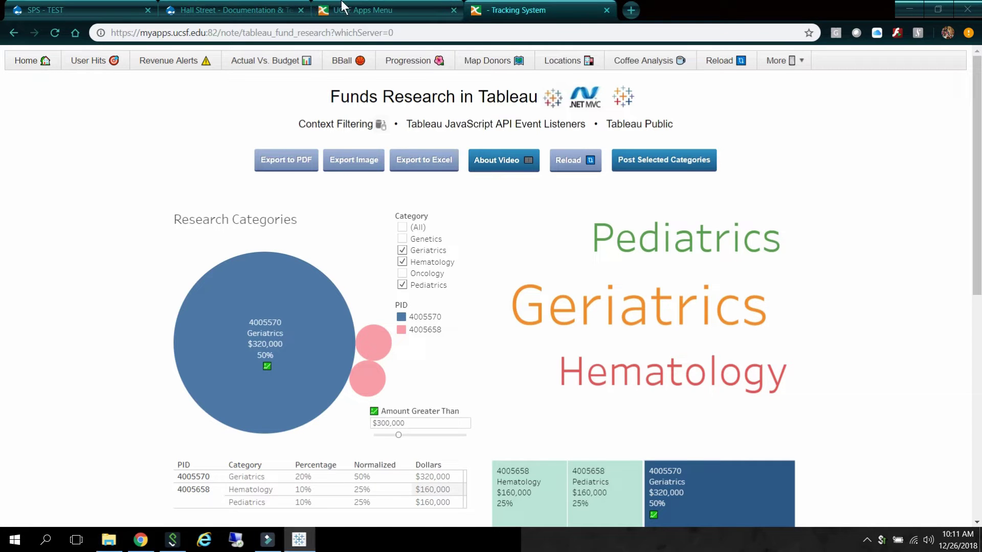
{"action": "left_click_drag", "start_coordinate": [361, 51], "coordinate": [356, 74]}
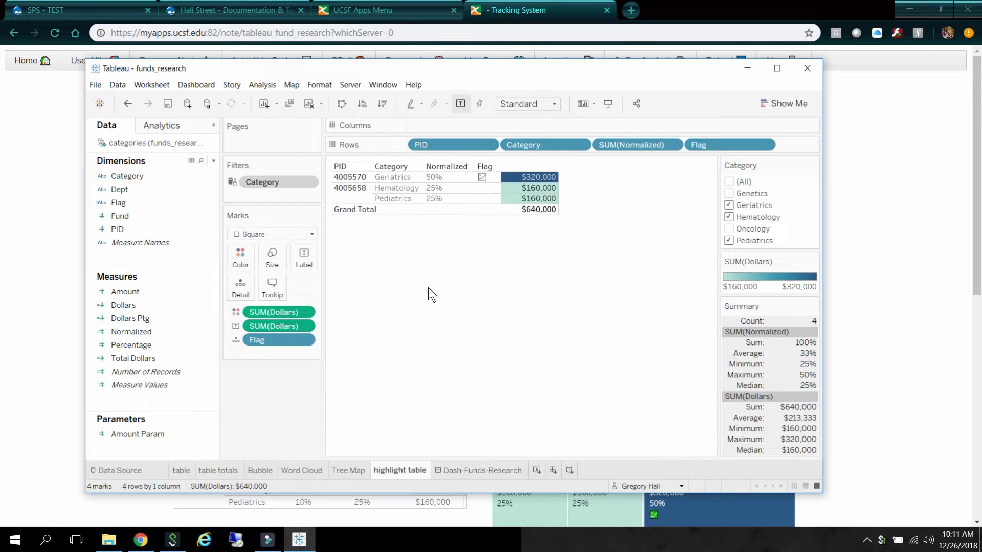
{"action": "left_click", "coordinate": [309, 183]}
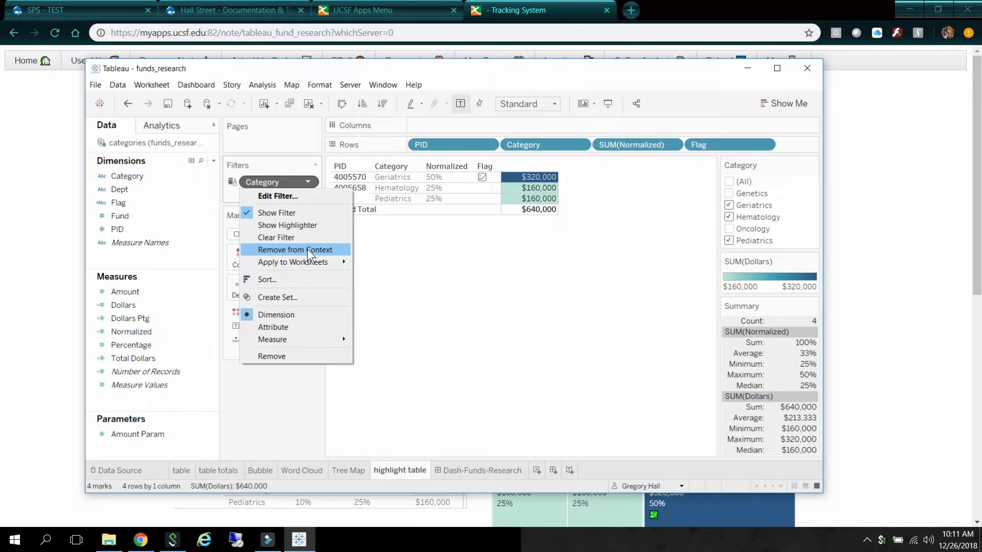
{"action": "left_click", "coordinate": [308, 249]}
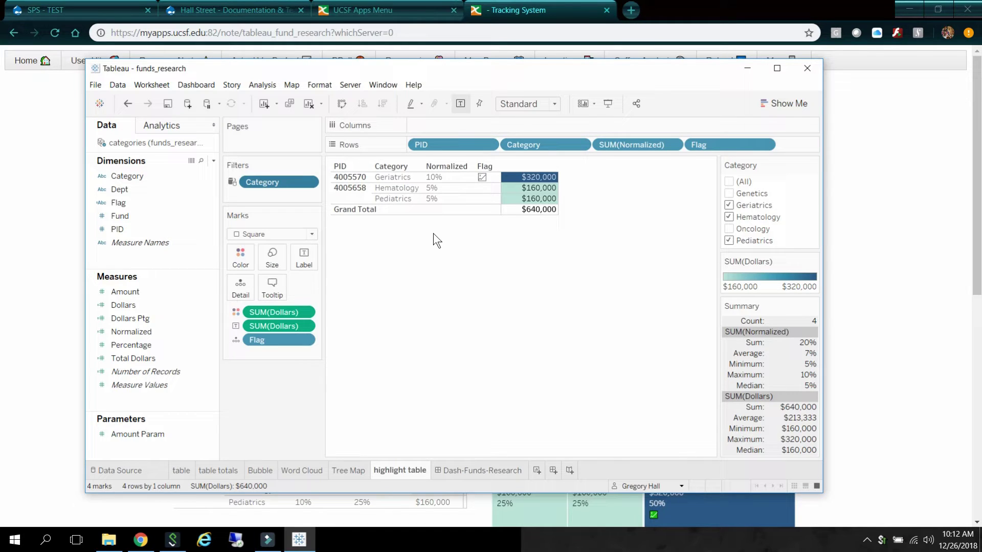
- Add the highlight table's Category filter back to context and return to the dashboard in Chrome
{"action": "left_click", "coordinate": [309, 183]}
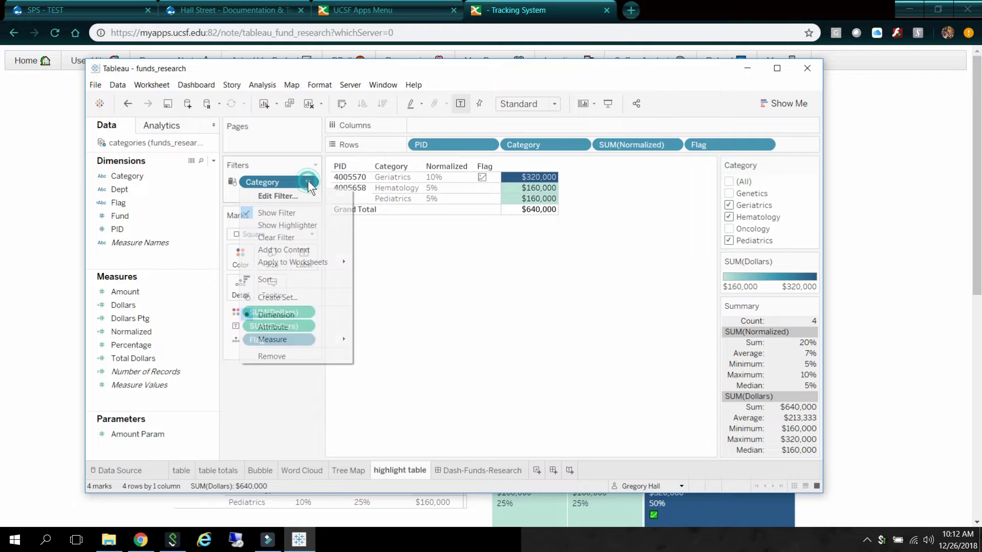
{"action": "left_click", "coordinate": [280, 250]}
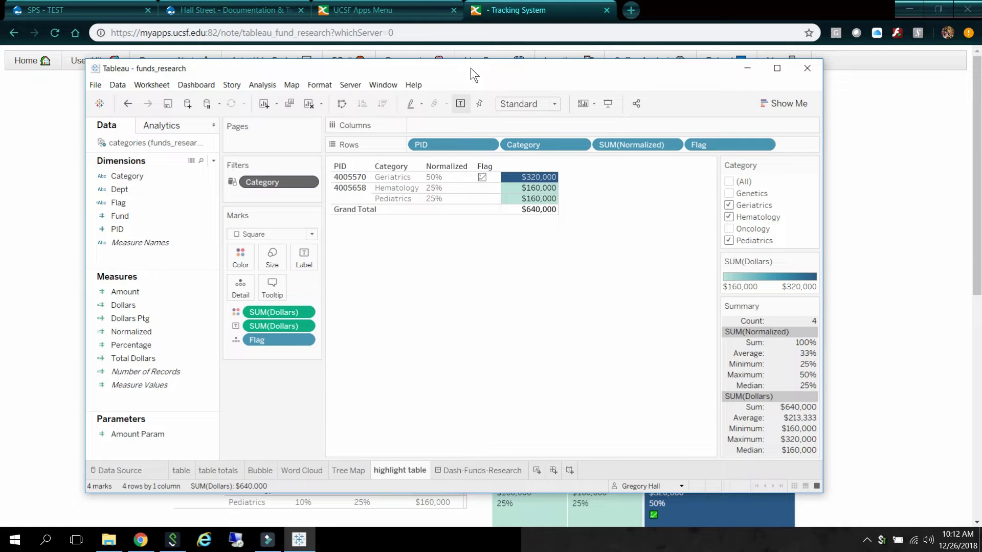
{"action": "left_click", "coordinate": [476, 48]}
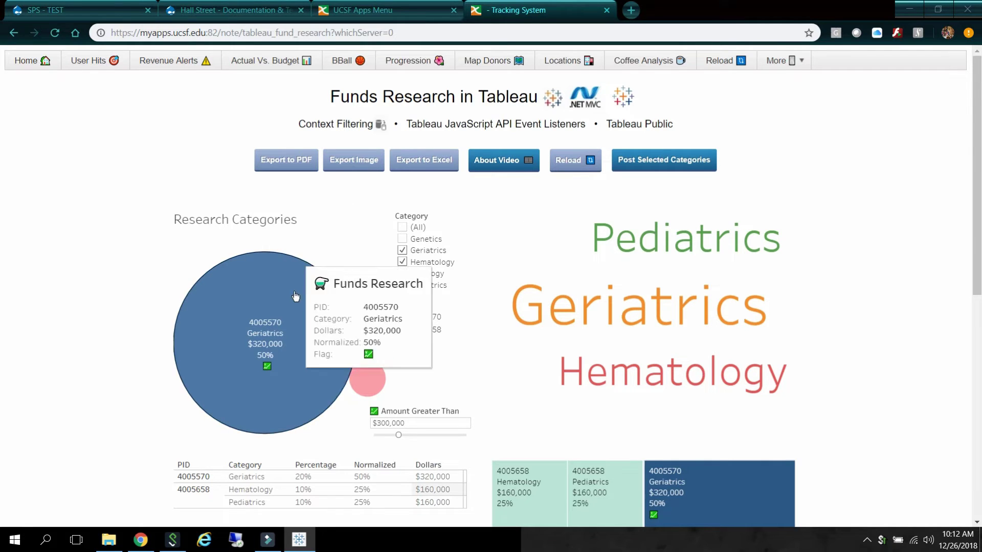
- Reload the Funds Research dashboard to reset its Category filter
{"action": "mouse_move", "coordinate": [312, 363]}
{"action": "mouse_move", "coordinate": [616, 315]}
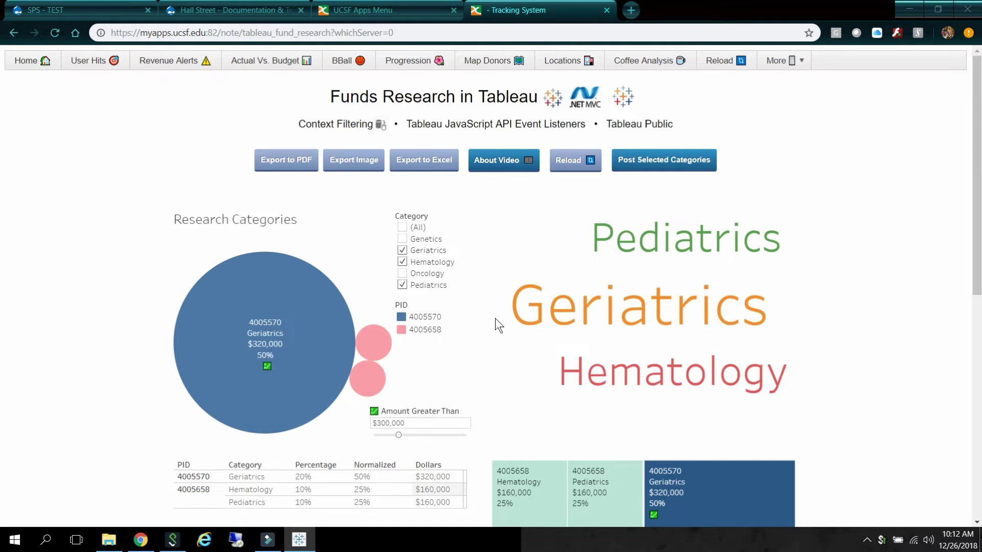
{"action": "left_click", "coordinate": [577, 159]}
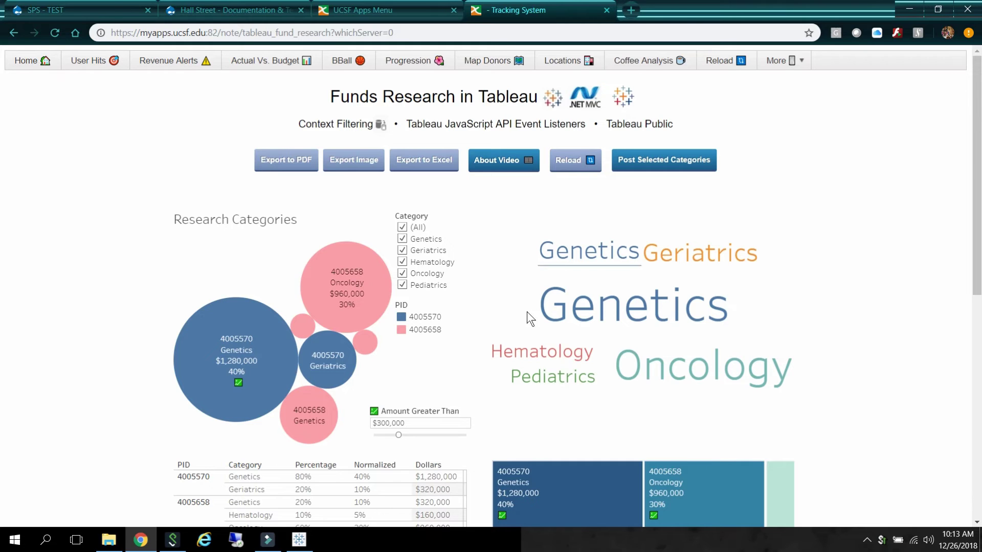
- Select Hematology, Pediatrics and Geriatrics together in the word cloud and post them to the Selected Categories page, closing that page after viewing
{"action": "mouse_move", "coordinate": [527, 367]}
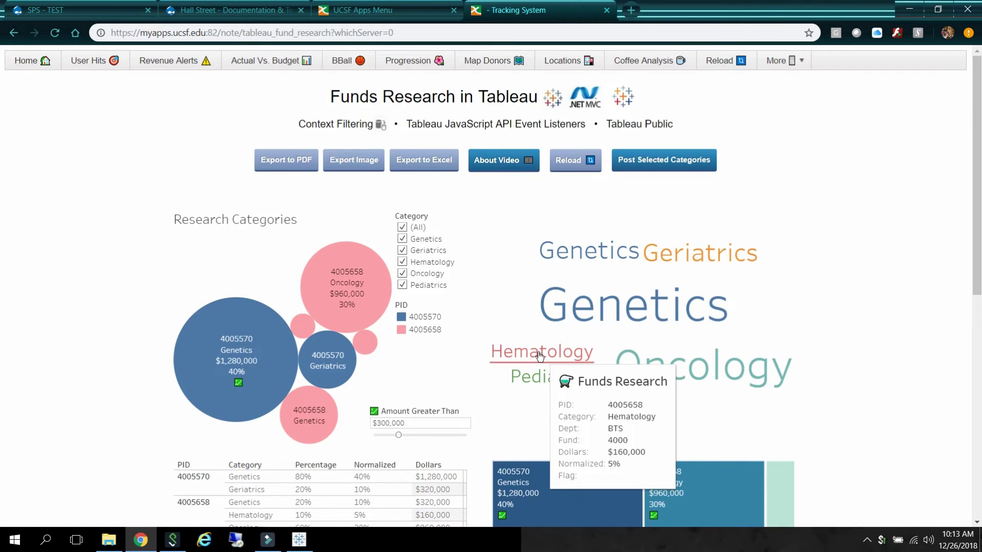
{"action": "left_click", "coordinate": [540, 353]}
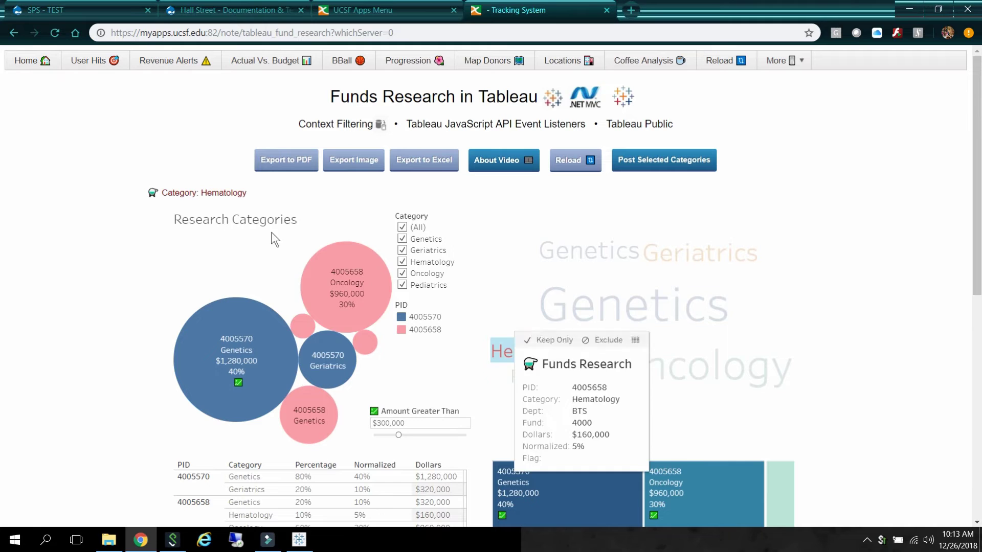
{"action": "mouse_move", "coordinate": [565, 355]}
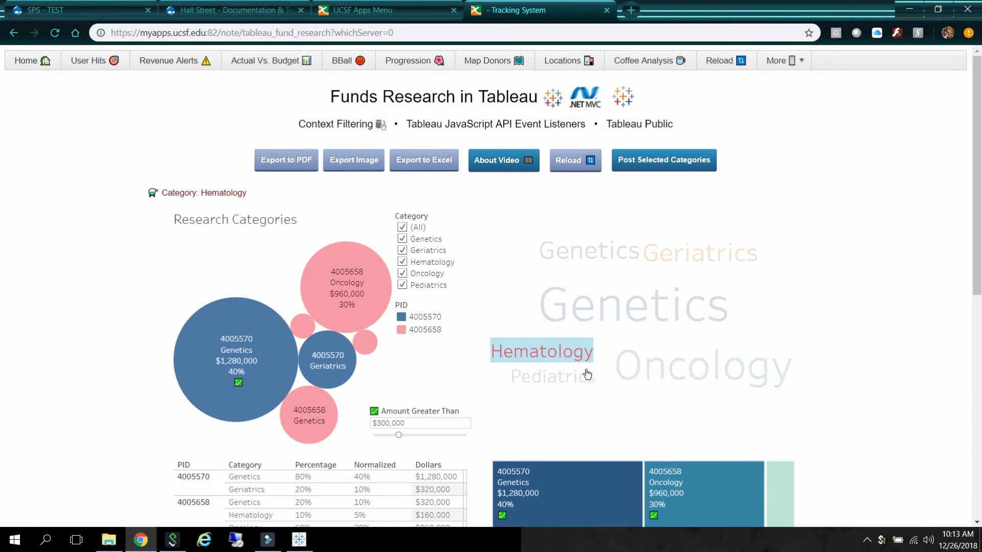
{"action": "left_click", "coordinate": [559, 379], "text": "ctrl"}
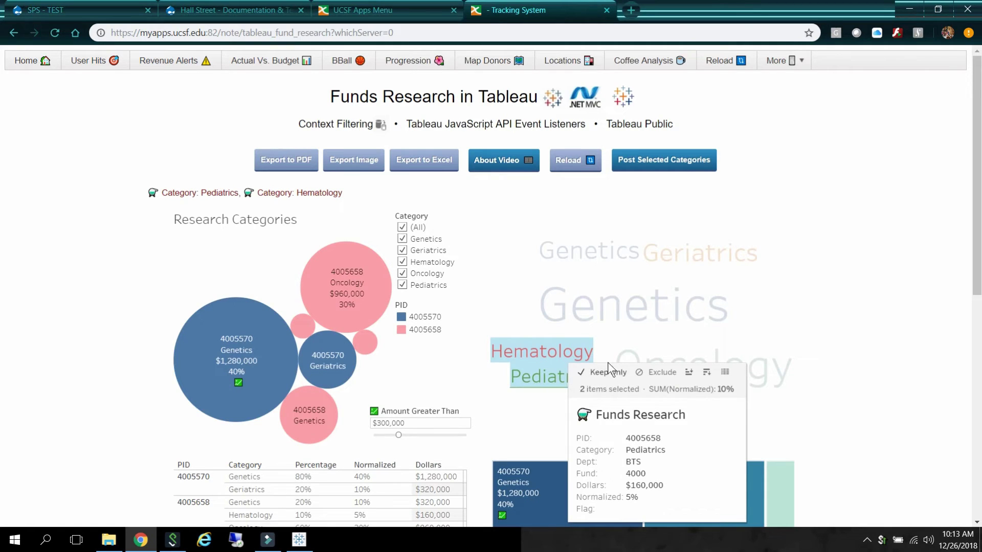
{"action": "left_click", "coordinate": [696, 259], "text": "ctrl"}
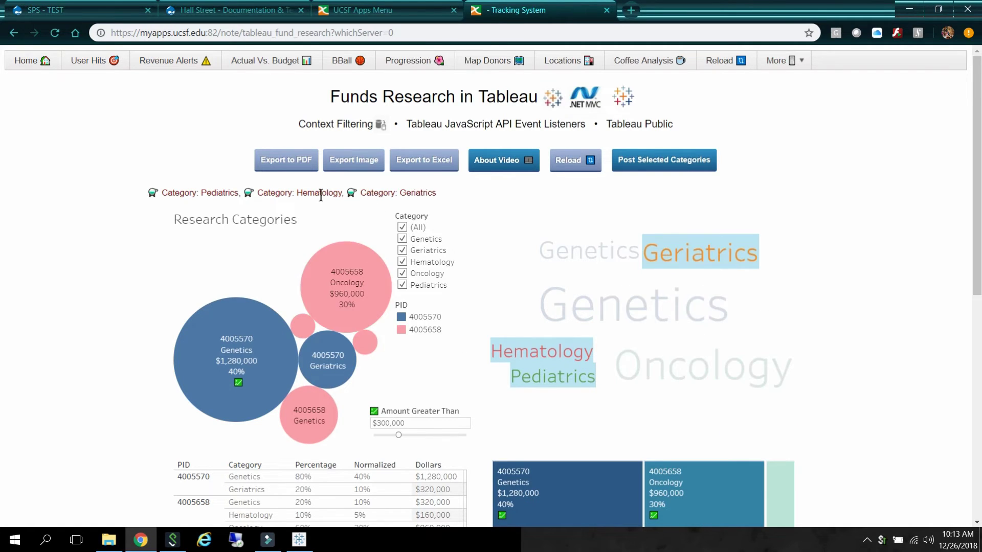
{"action": "left_click", "coordinate": [639, 156]}
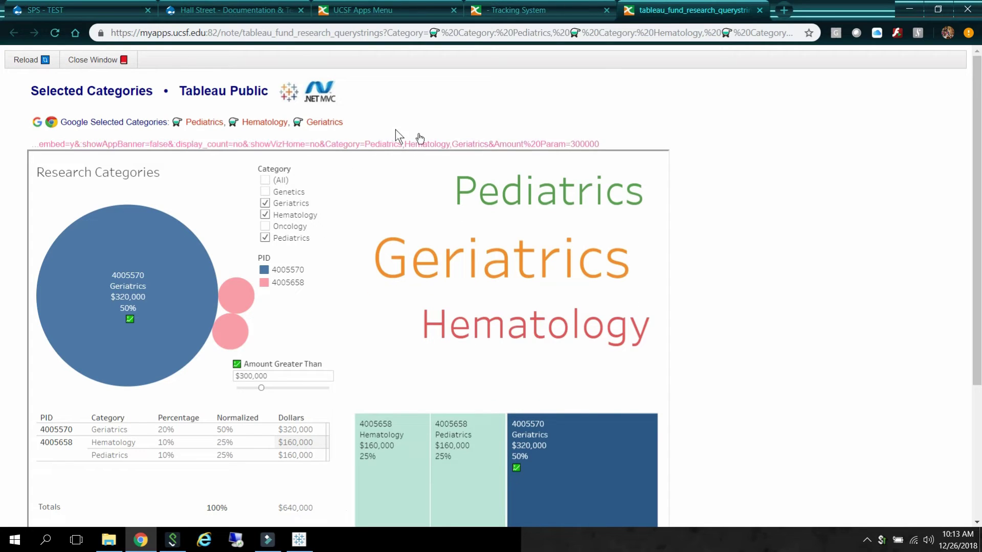
{"action": "left_click", "coordinate": [101, 61]}
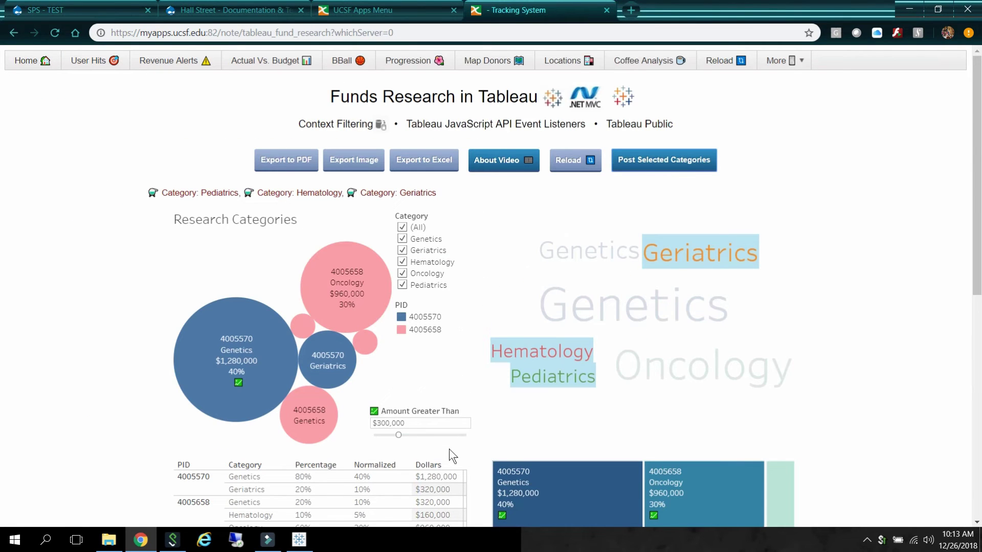
- Raise the Amount Greater Than parameter to $333,681
{"action": "left_click_drag", "start_coordinate": [976, 279], "coordinate": [978, 328]}
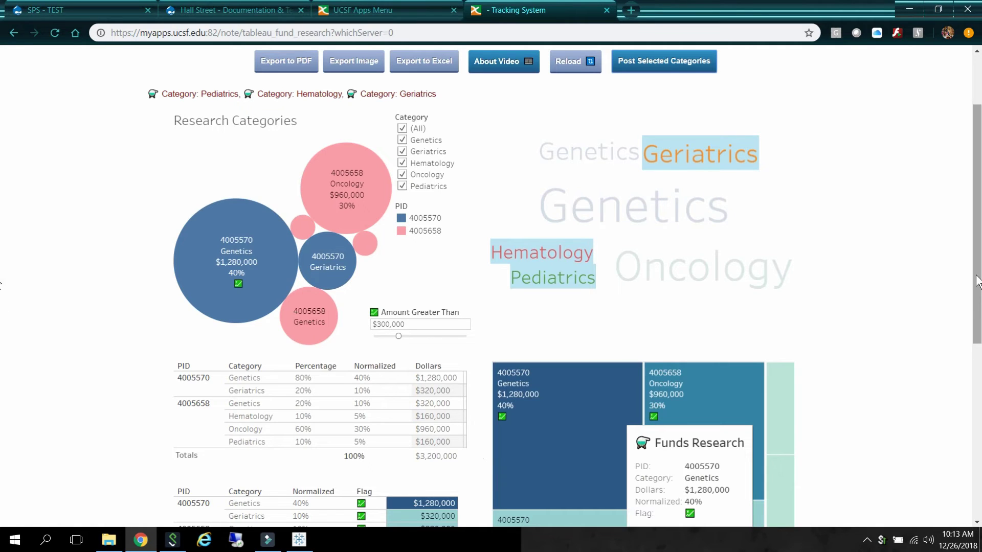
{"action": "left_click_drag", "start_coordinate": [977, 251], "coordinate": [976, 308]}
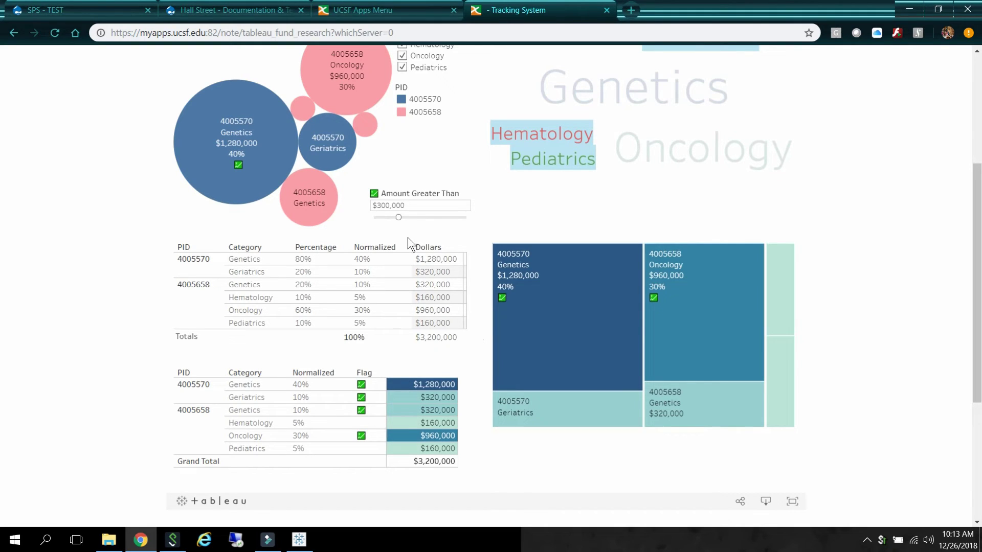
{"action": "left_click_drag", "start_coordinate": [399, 220], "coordinate": [402, 221]}
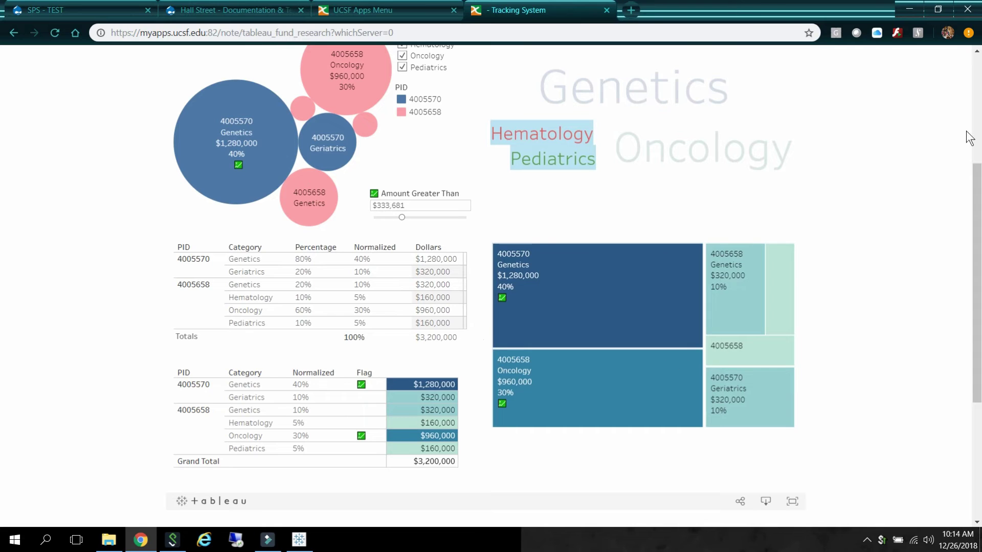
{"action": "scroll", "coordinate": [3, 128], "scroll_direction": "up", "scroll_amount": 2}
{"action": "scroll", "coordinate": [2, 127], "scroll_direction": "up", "scroll_amount": 2}
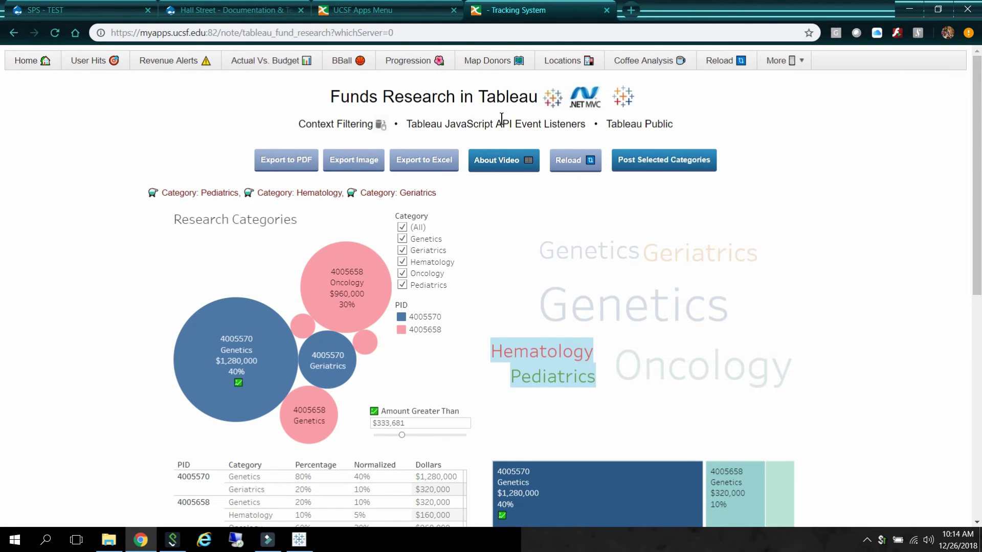
- Post the selected categories with the new amount threshold and review the flags on the Selected Categories page
{"action": "left_click", "coordinate": [672, 161]}
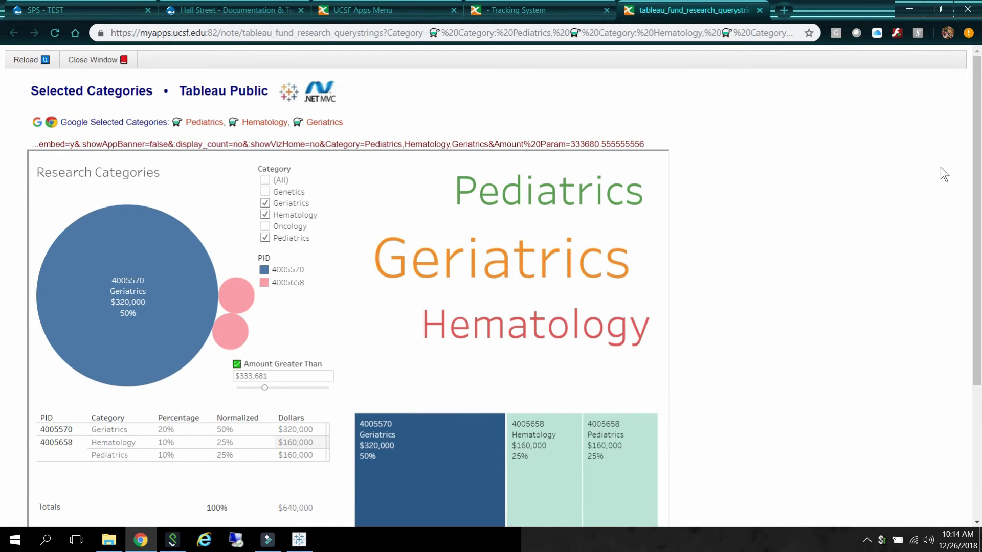
{"action": "scroll", "coordinate": [966, 194], "scroll_direction": "down", "scroll_amount": 1}
{"action": "scroll", "coordinate": [952, 240], "scroll_direction": "down", "scroll_amount": 3}
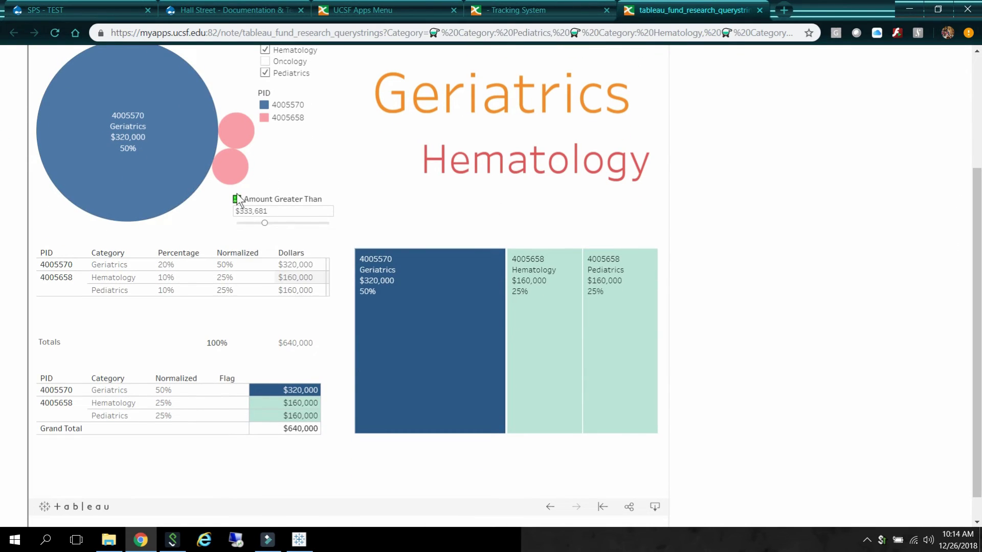
{"action": "left_click_drag", "start_coordinate": [978, 210], "coordinate": [967, 98]}
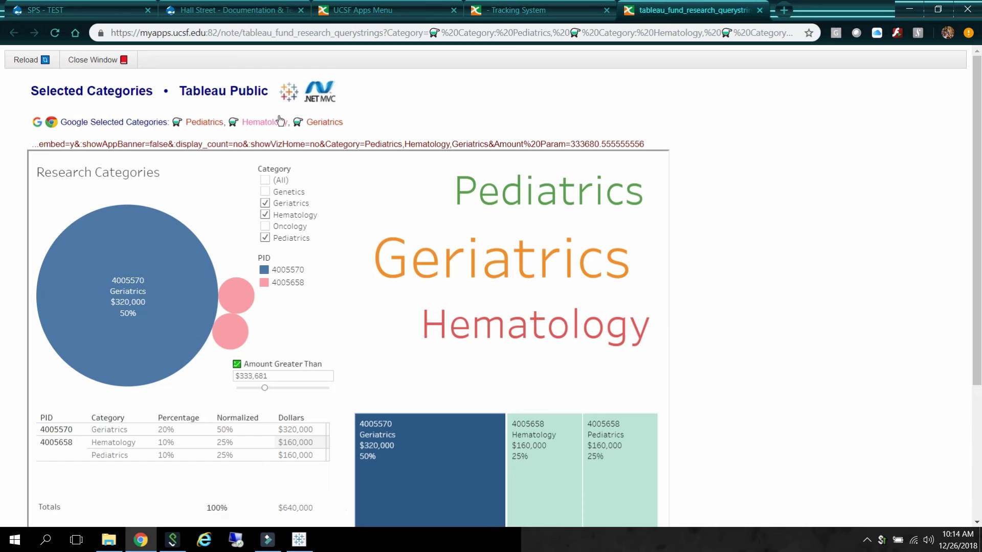
- Run the Google search for the Pediatrics category and allow the site to know the location
{"action": "left_click", "coordinate": [205, 123]}
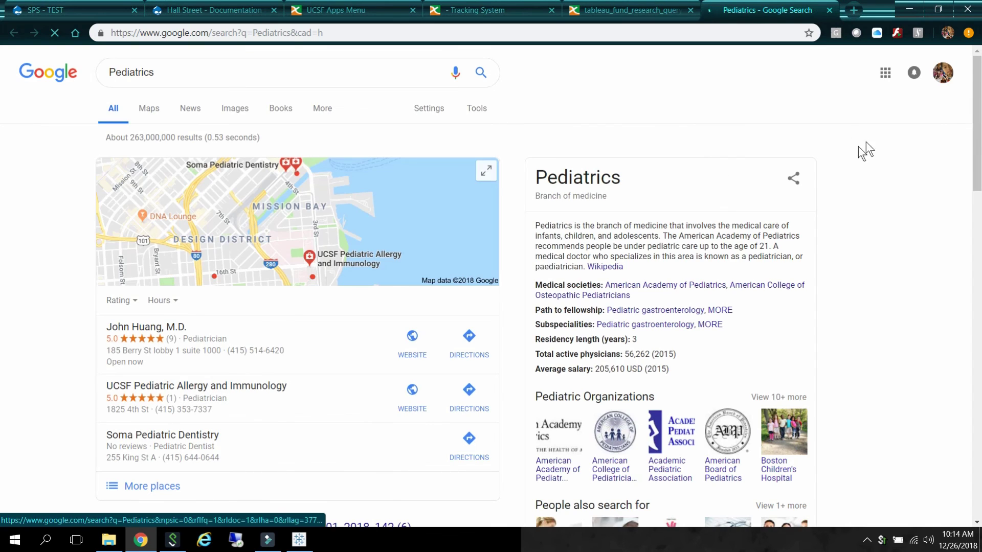
{"action": "left_click_drag", "start_coordinate": [975, 96], "coordinate": [960, 51]}
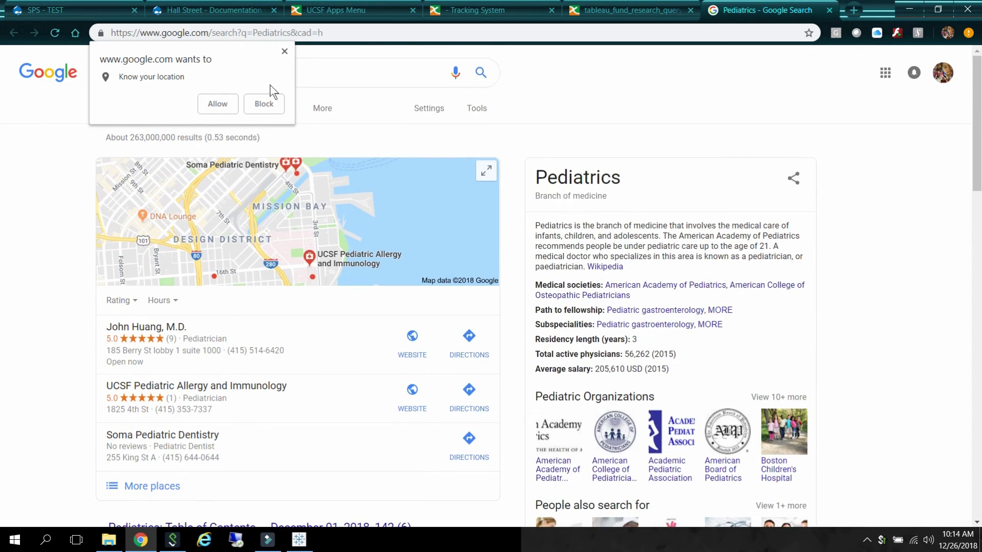
{"action": "left_click", "coordinate": [217, 104]}
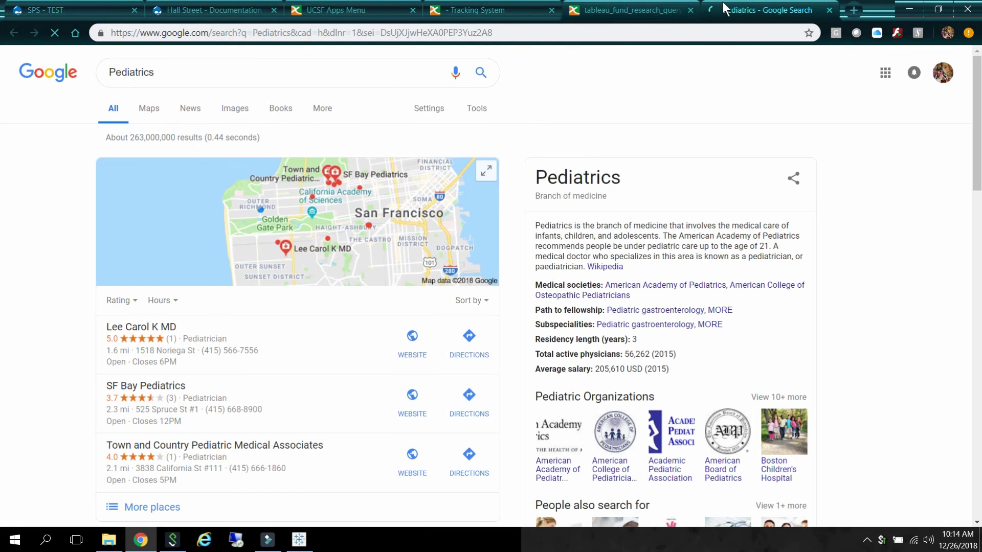
- Close the Pediatrics results and run the Google search for the Hematology category, playing the word's pronunciation before closing that page
{"action": "left_click", "coordinate": [829, 10]}
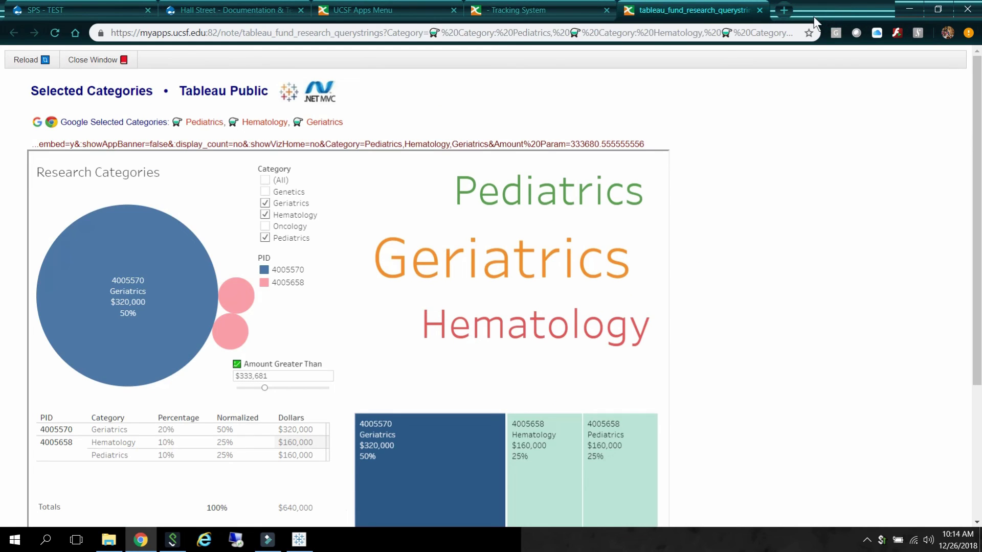
{"action": "left_click", "coordinate": [266, 123]}
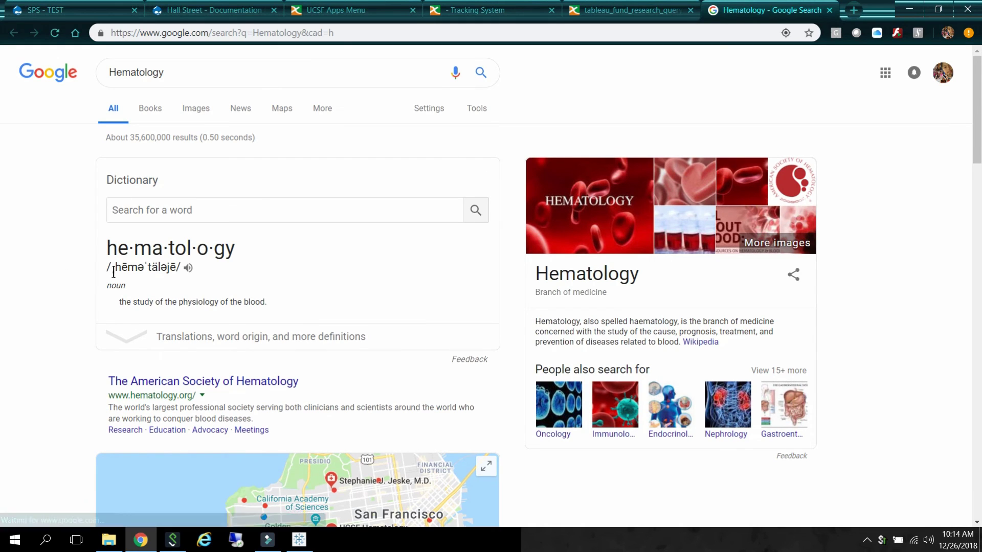
{"action": "left_click", "coordinate": [188, 268]}
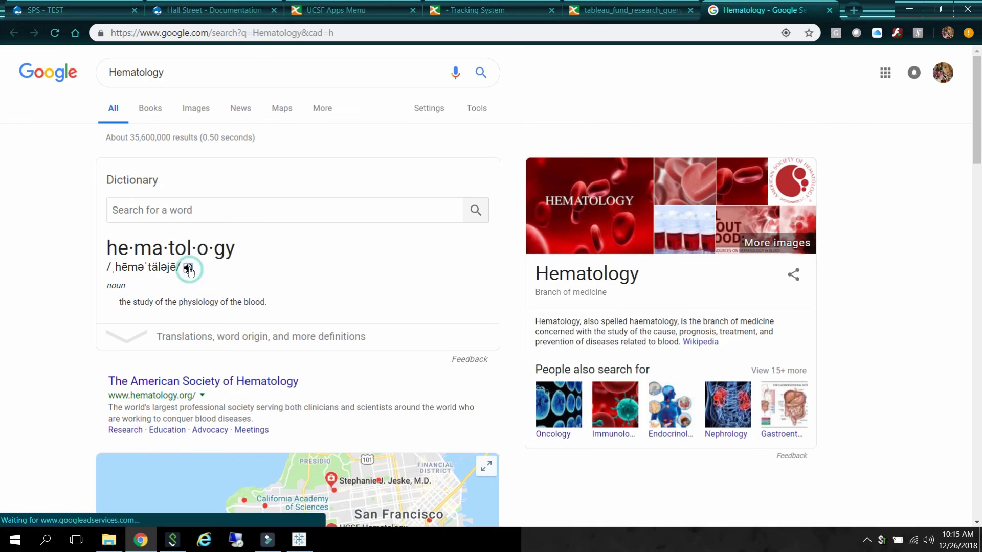
{"action": "left_click", "coordinate": [829, 10]}
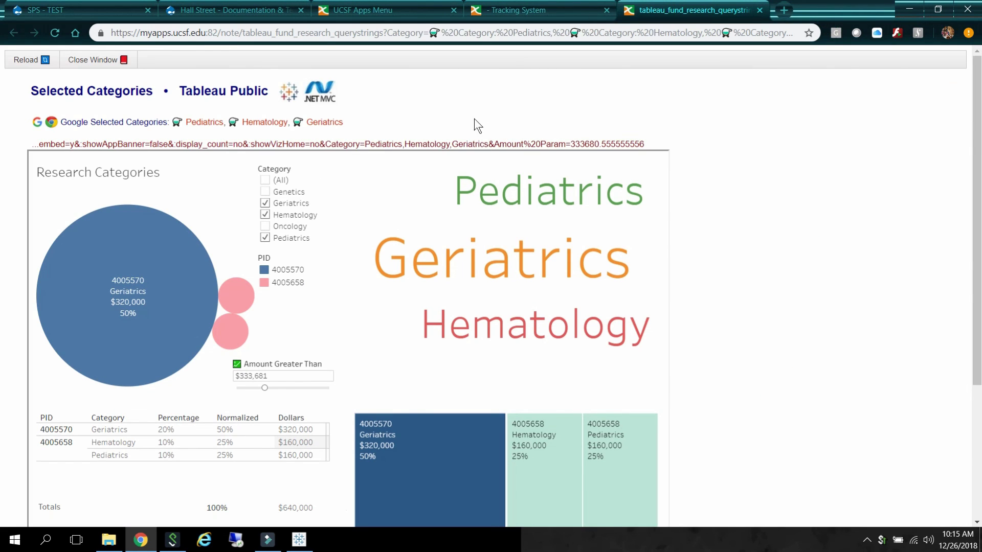
- Run the Google search for the Geriatrics category and play the word's pronunciation, returning to the Selected Categories page after listening
{"action": "left_click", "coordinate": [331, 123]}
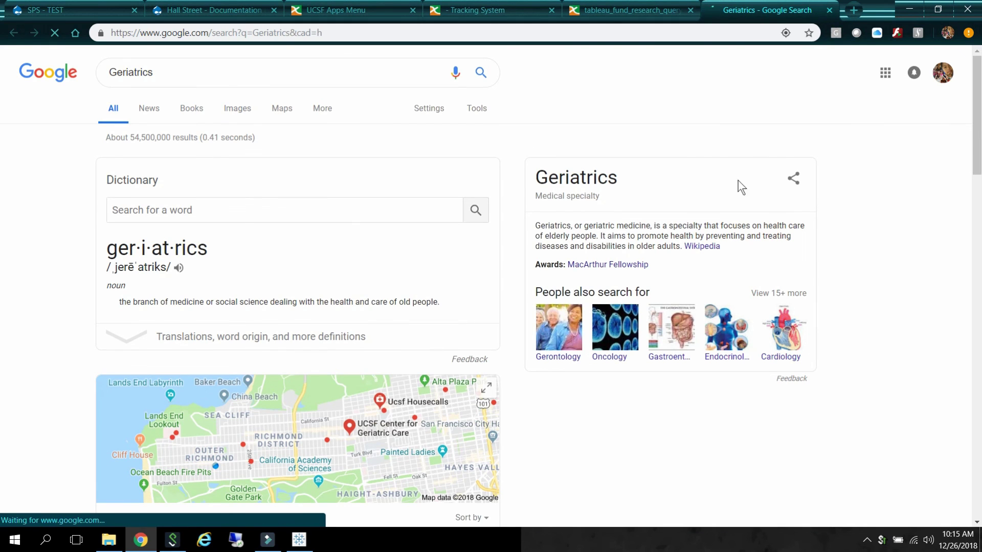
{"action": "left_click", "coordinate": [179, 267]}
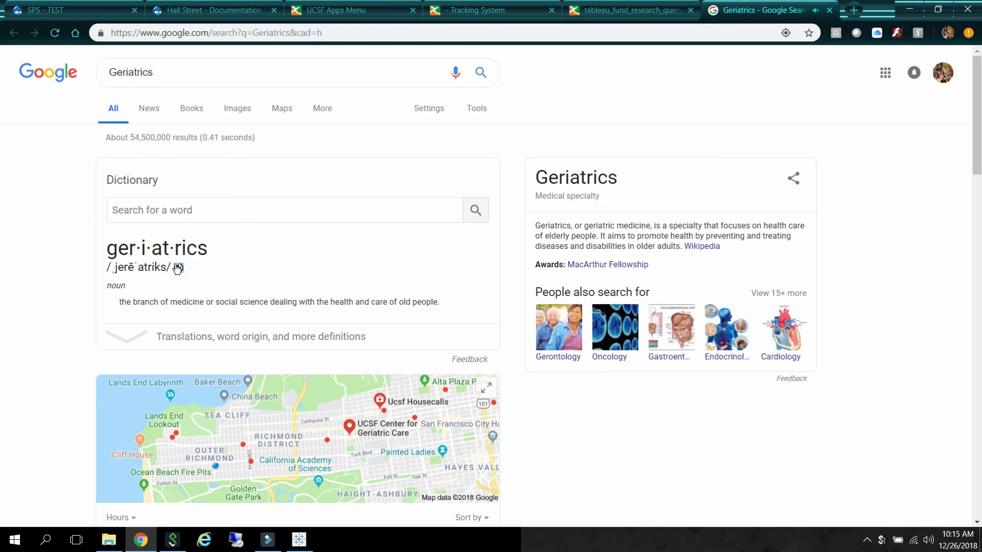
{"action": "left_click", "coordinate": [828, 11]}
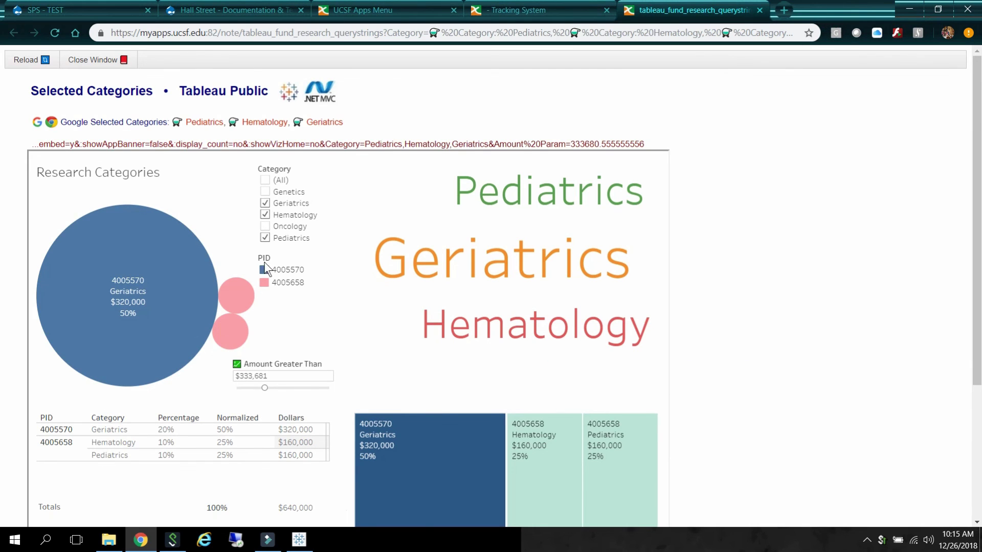